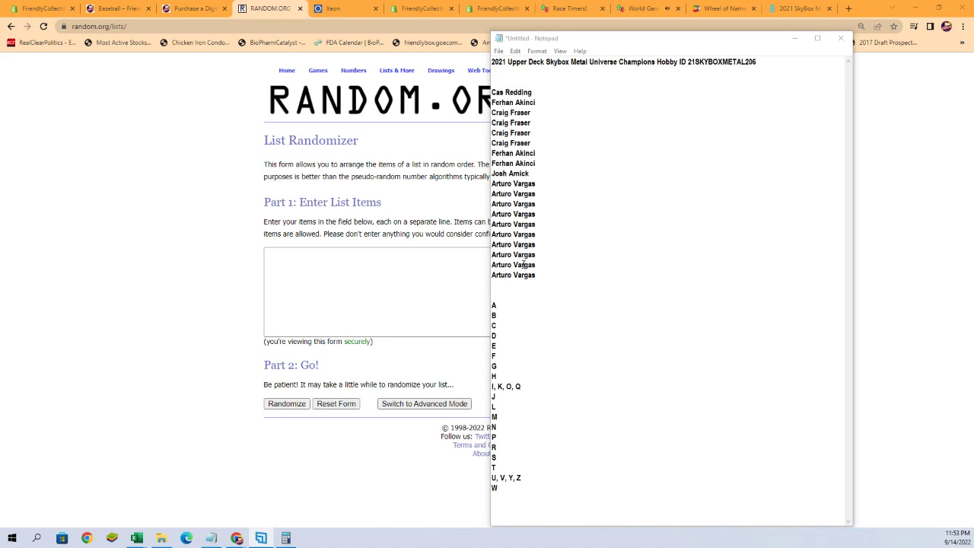
# Step: Copy the 19 owner names from the notes into the List Randomizer
pyautogui.moveTo(538, 275); pyautogui.dragTo(486, 98)
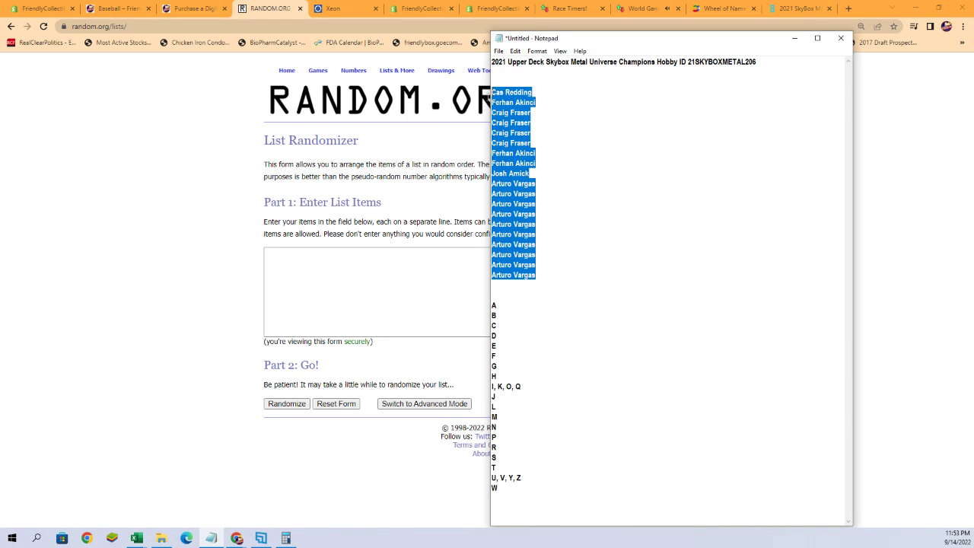
pyautogui.rightClick(493, 92)
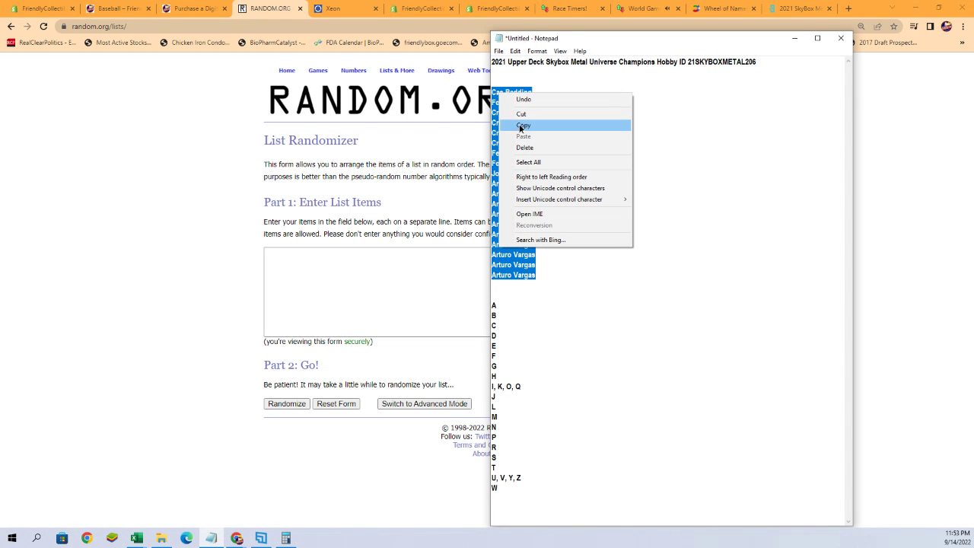
pyautogui.click(522, 125)
pyautogui.rightClick(301, 262)
pyautogui.click(332, 340)
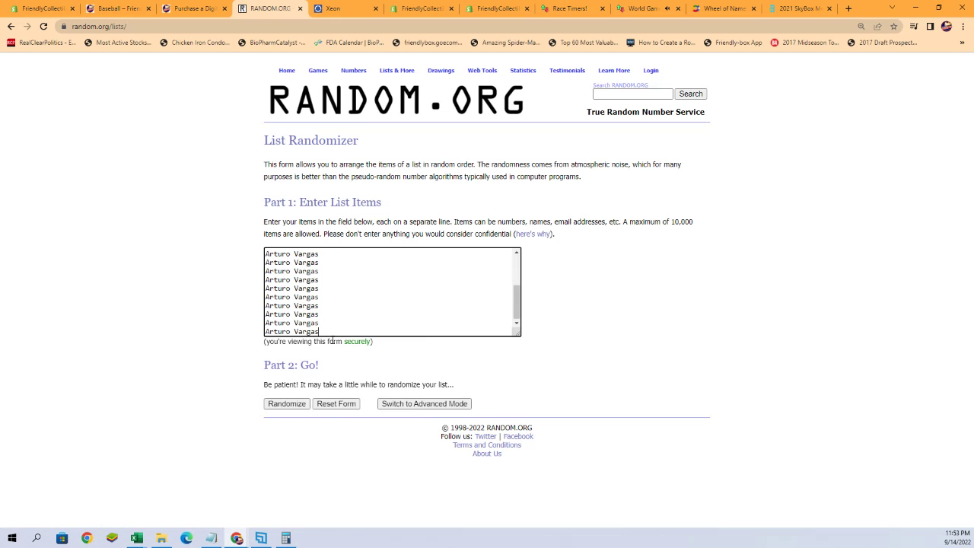
# Step: Randomize the owner names repeatedly, then select the final shuffled list
pyautogui.click(284, 407)
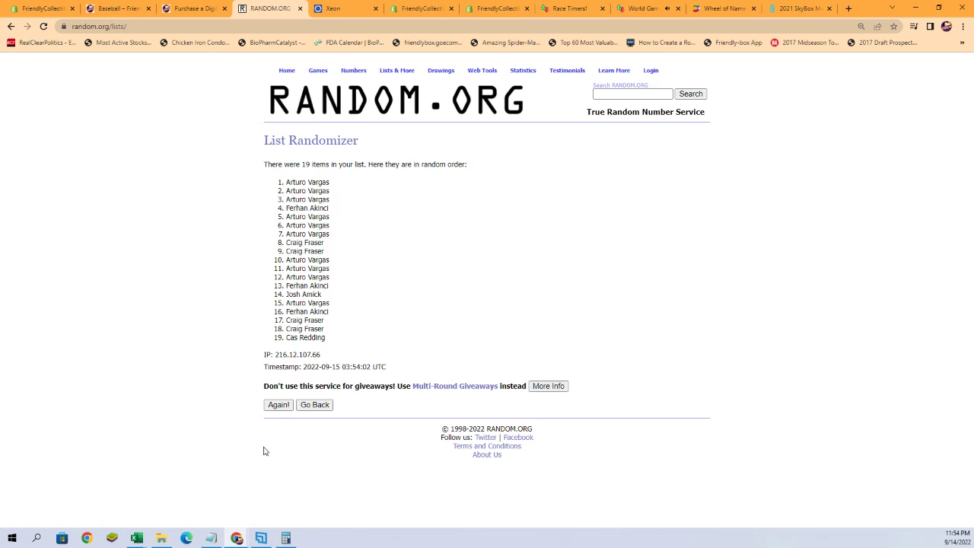
pyautogui.click(277, 404)
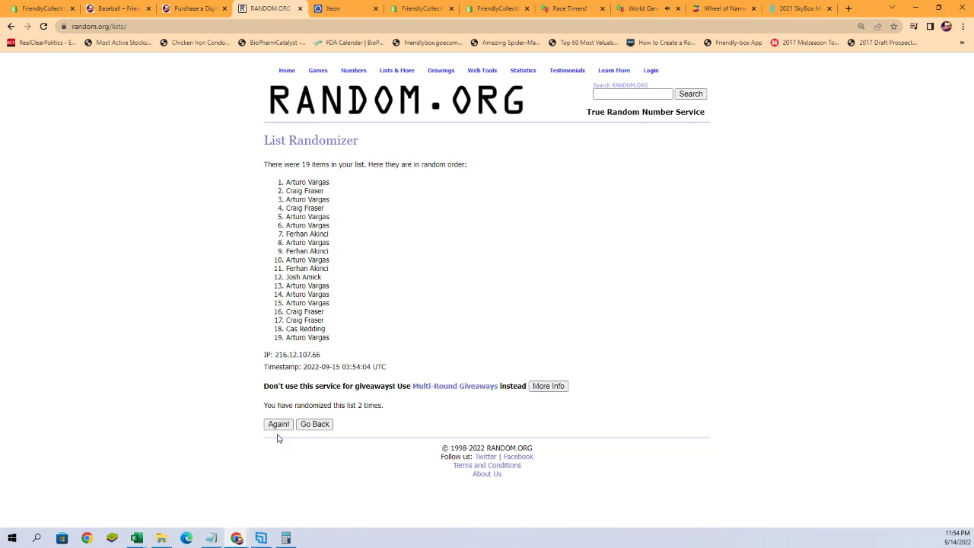
pyautogui.click(279, 428)
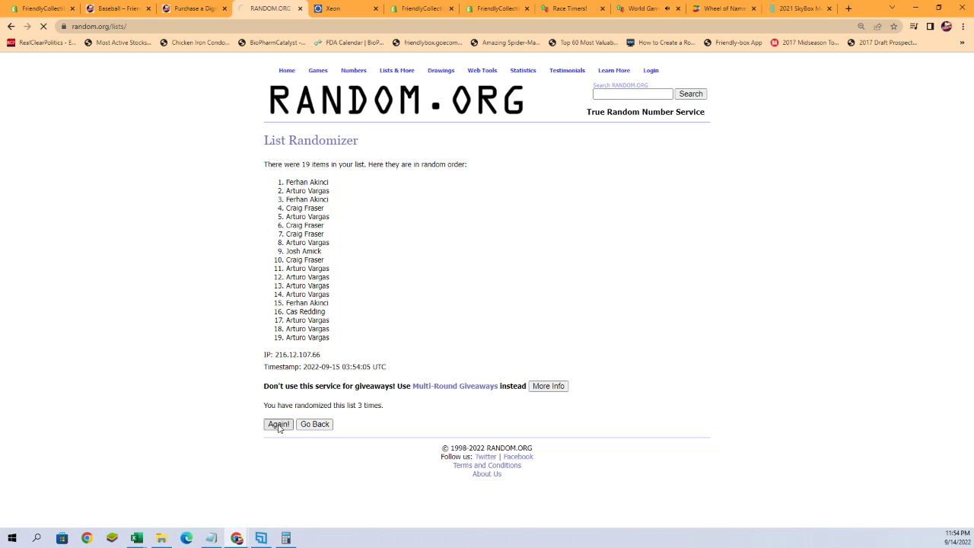
pyautogui.click(278, 428)
pyautogui.click(279, 427)
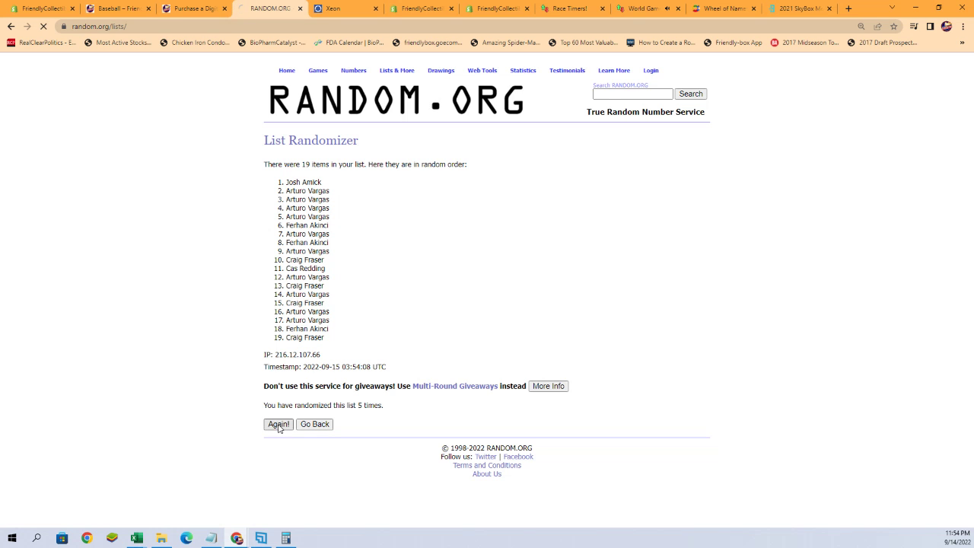
pyautogui.click(279, 428)
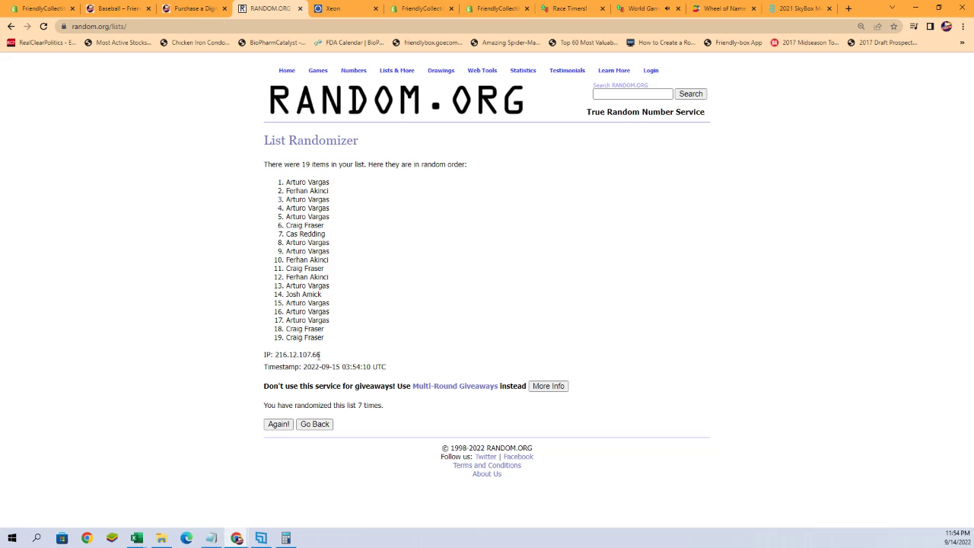
pyautogui.moveTo(329, 346)
pyautogui.mouseDown()
pyautogui.moveTo(289, 303)
pyautogui.moveTo(288, 183)
pyautogui.mouseUp()
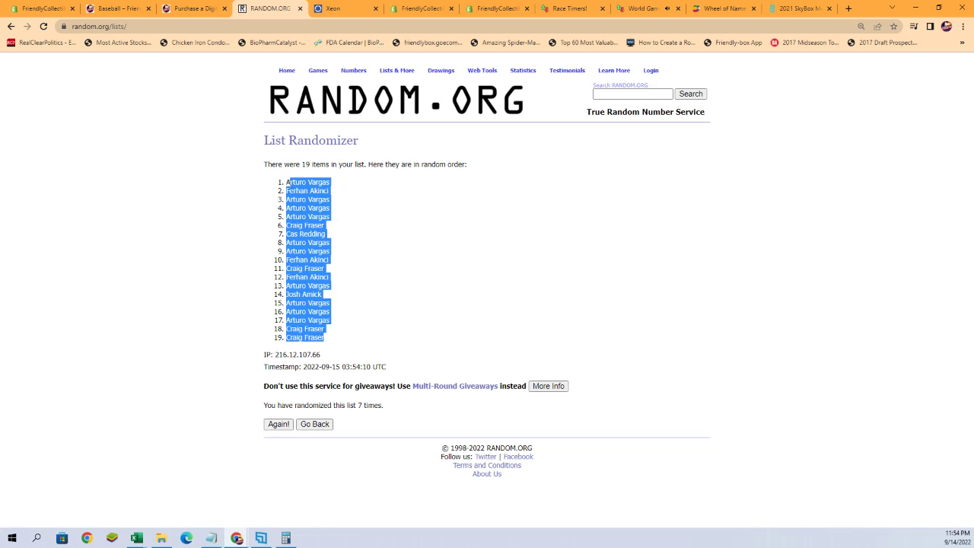
pyautogui.rightClick(286, 179)
# Step: Copy the shuffled owner names and paste them as Text into cell A2 of Excel
pyautogui.click(304, 191)
pyautogui.moveTo(134, 539)
pyautogui.click(217, 475)
pyautogui.click(365, 233)
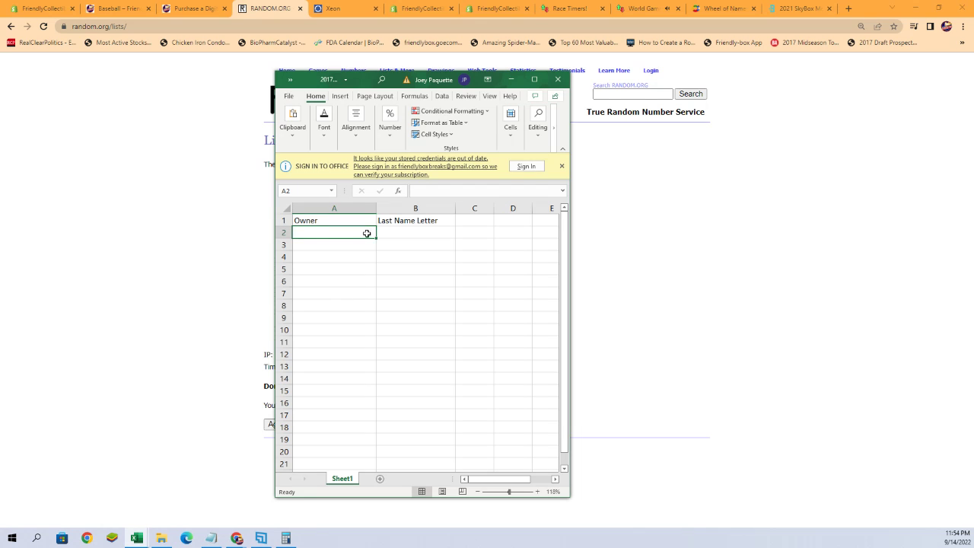
pyautogui.rightClick(312, 233)
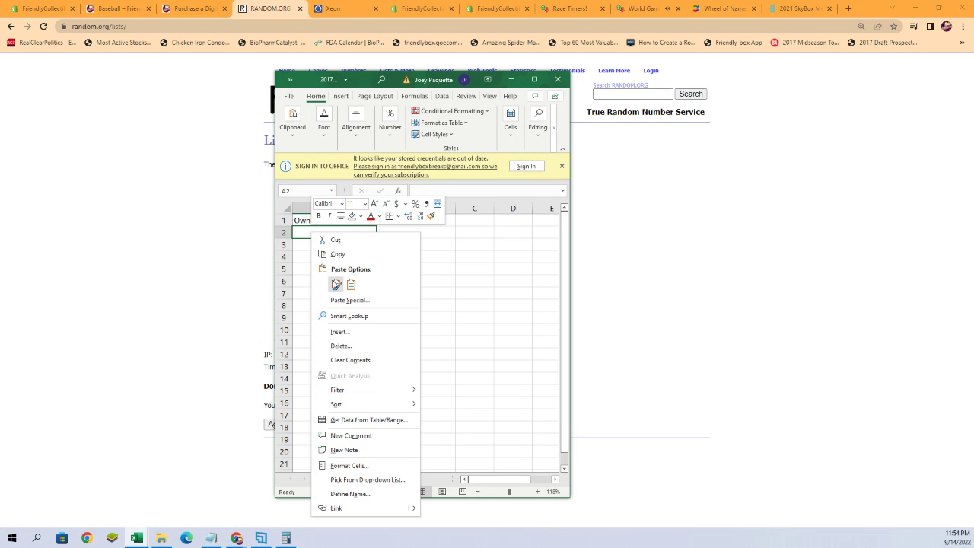
pyautogui.click(336, 301)
pyautogui.click(254, 248)
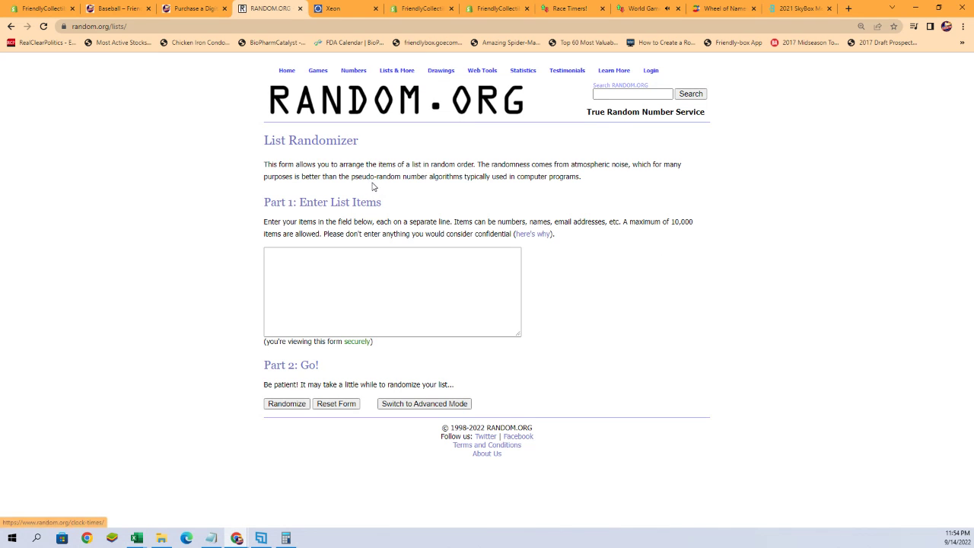
# Step: Copy the A-to-W last-name letter list from the notes into the List Randomizer
pyautogui.click(211, 538)
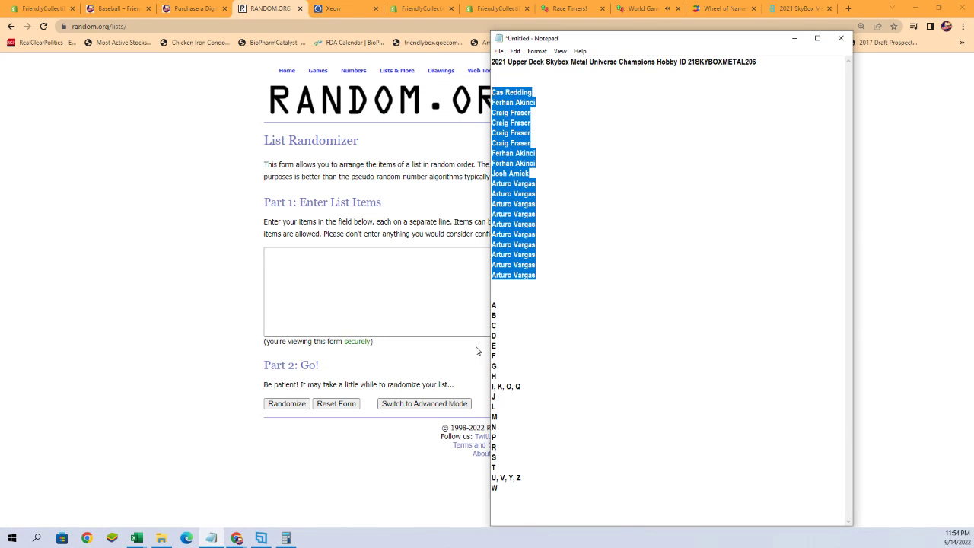
pyautogui.moveTo(493, 307)
pyautogui.mouseDown()
pyautogui.moveTo(496, 472)
pyautogui.moveTo(510, 493)
pyautogui.mouseUp()
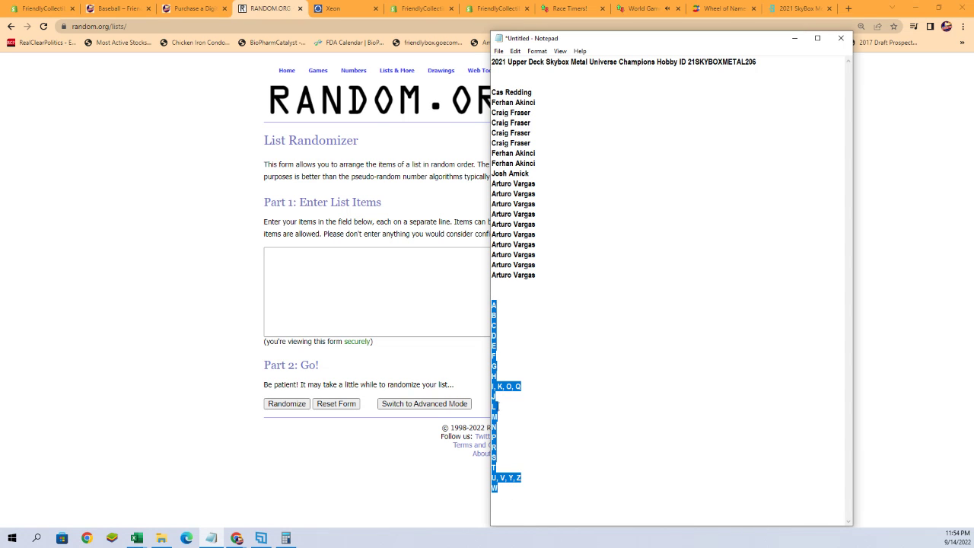
pyautogui.rightClick(506, 232)
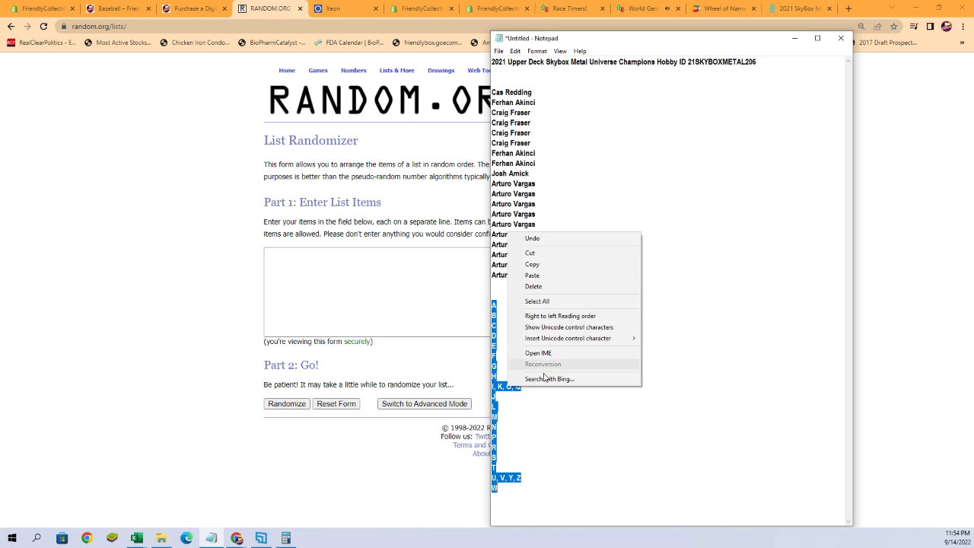
pyautogui.click(533, 264)
pyautogui.click(281, 312)
pyautogui.rightClick(289, 294)
pyautogui.click(328, 376)
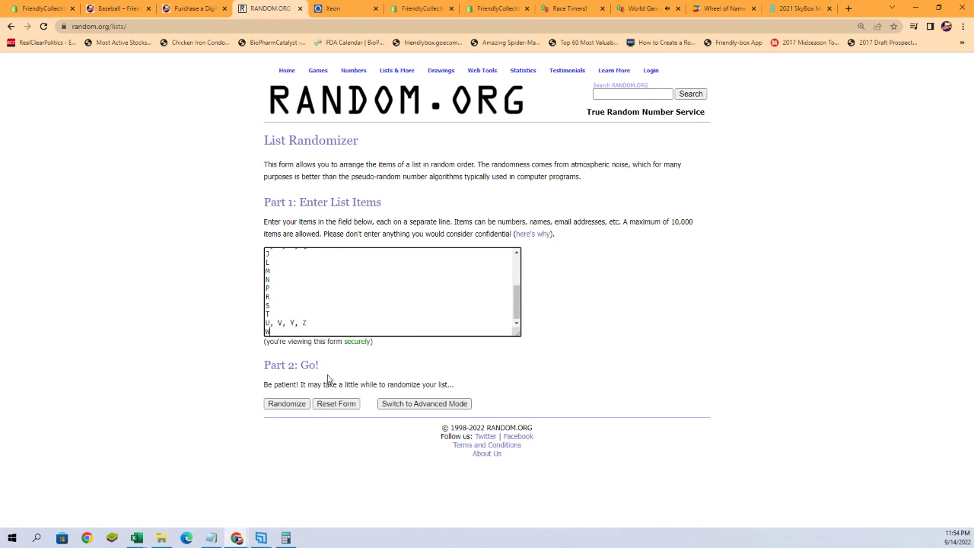
# Step: Randomize the letter groups and reshuffle them until the order starts R, W, H
pyautogui.click(280, 404)
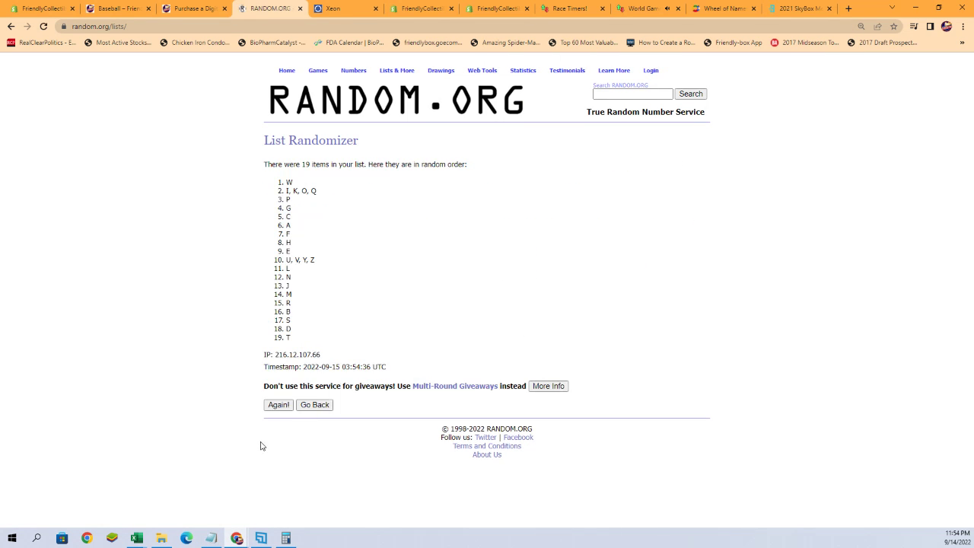
pyautogui.click(279, 405)
pyautogui.click(277, 424)
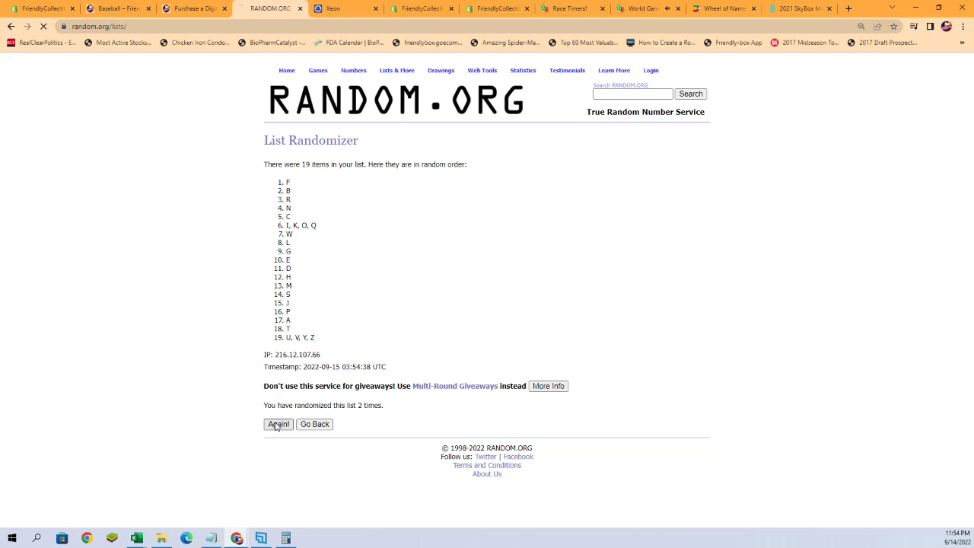
pyautogui.click(277, 424)
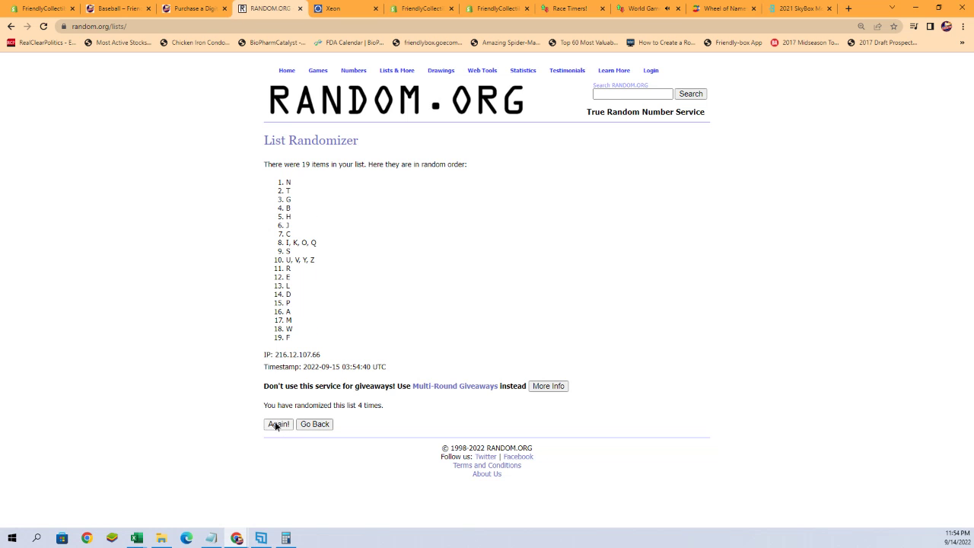
pyautogui.click(277, 424)
pyautogui.click(277, 424)
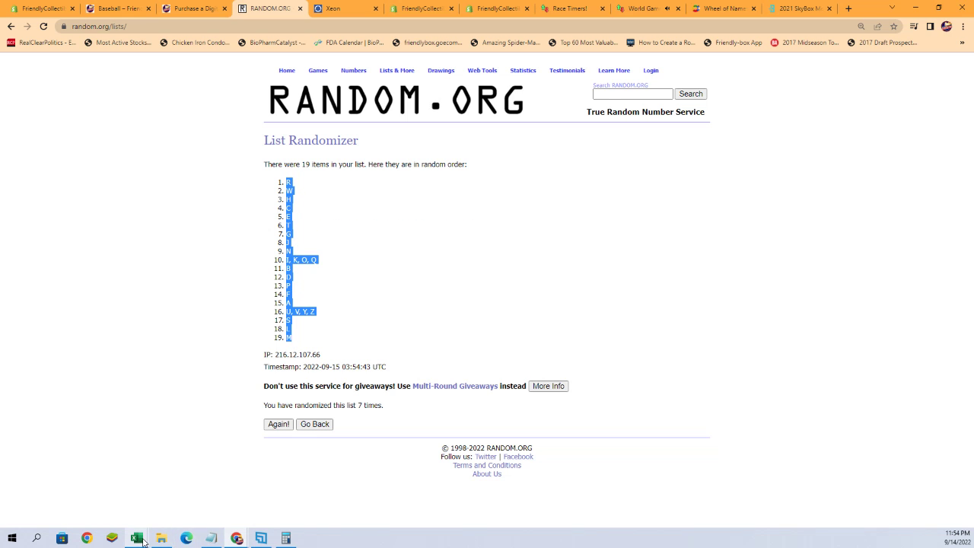
# Step: Paste the shuffled letter groups as plain text into B2 under Last Name Letter
pyautogui.moveTo(137, 538)
pyautogui.click(216, 498)
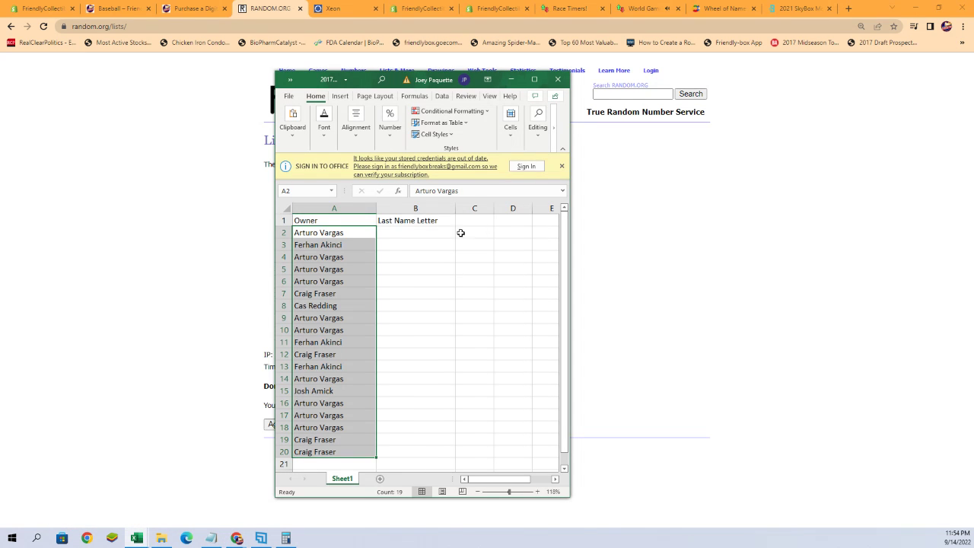
pyautogui.moveTo(403, 232); pyautogui.dragTo(393, 233)
pyautogui.rightClick(393, 232)
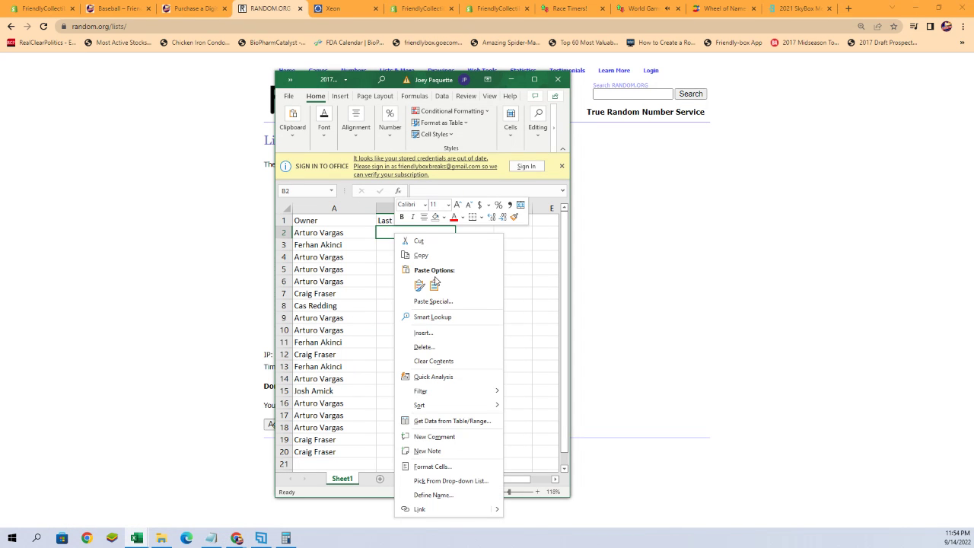
pyautogui.click(421, 301)
pyautogui.click(338, 248)
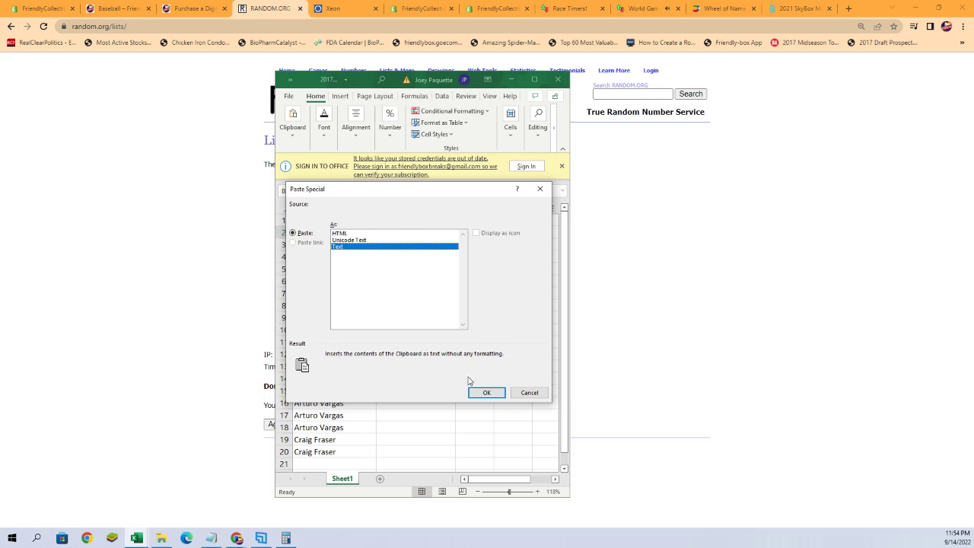
pyautogui.click(483, 392)
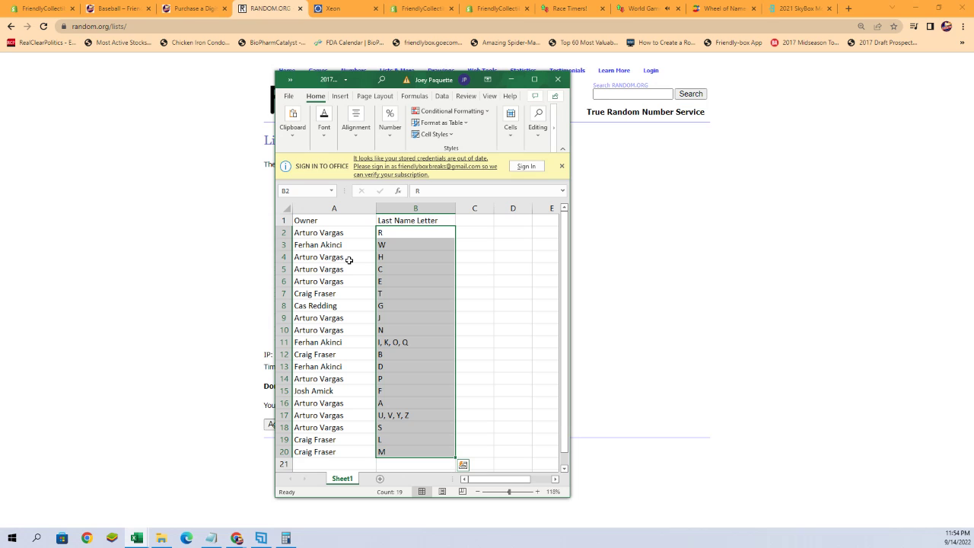
pyautogui.press('Escape')
pyautogui.click(394, 235)
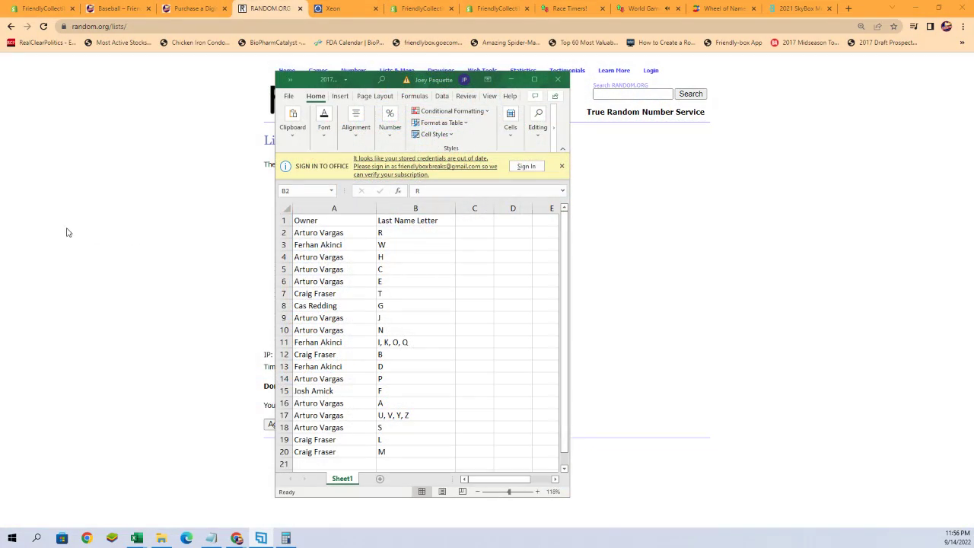
# Step: Start a fresh List Randomizer with the pack numbers 1 to 10, one per line
pyautogui.click(66, 232)
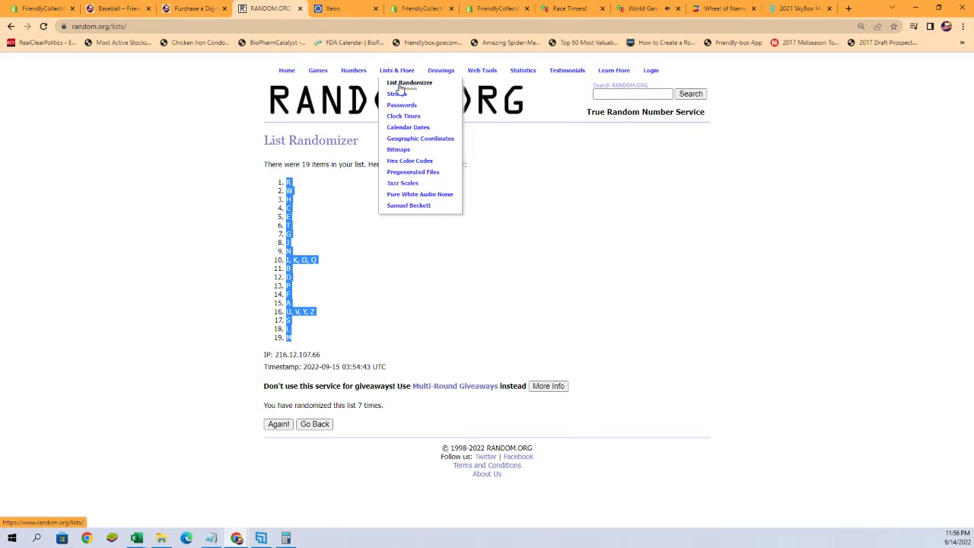
pyautogui.click(399, 85)
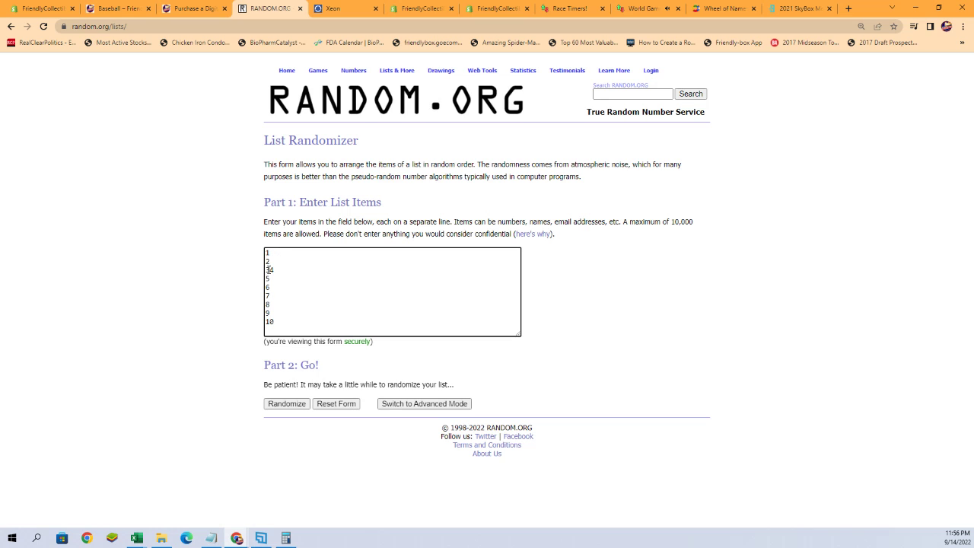
pyautogui.press('Return')
# Step: Randomize the pack numbers, ending in the order 4, 6, 1, 8, 2, 3, 5, 10, 9, 7
pyautogui.click(286, 404)
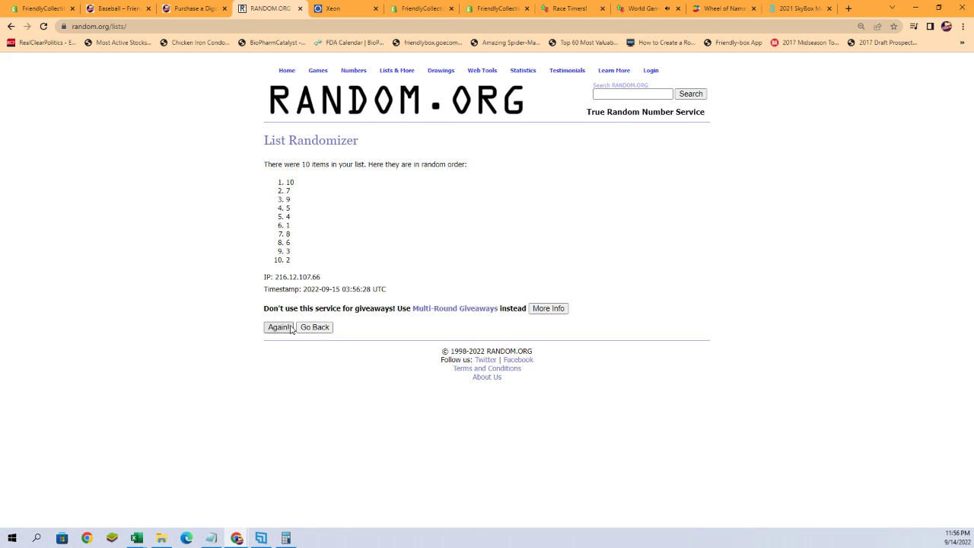
pyautogui.click(278, 328)
pyautogui.click(279, 347)
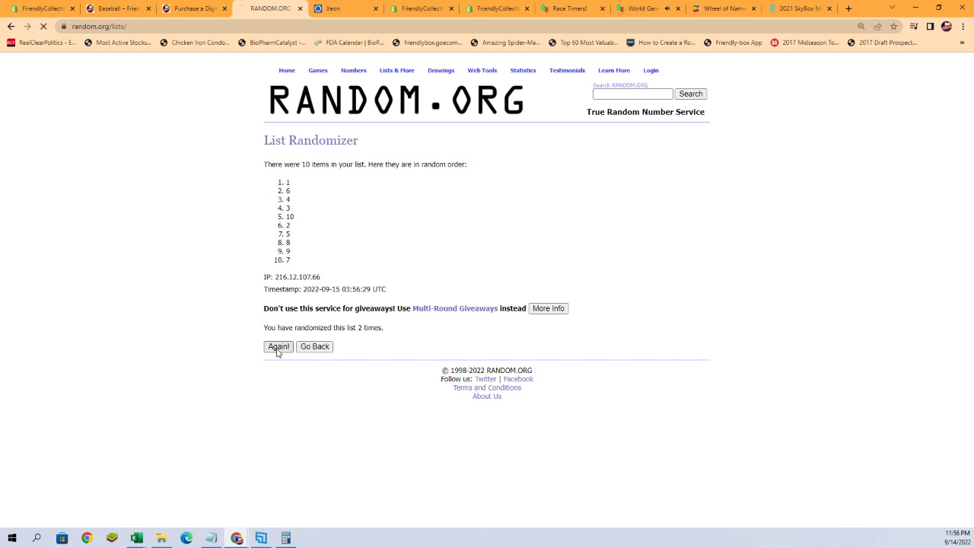
pyautogui.click(278, 348)
pyautogui.click(278, 348)
pyautogui.click(279, 348)
pyautogui.click(279, 348)
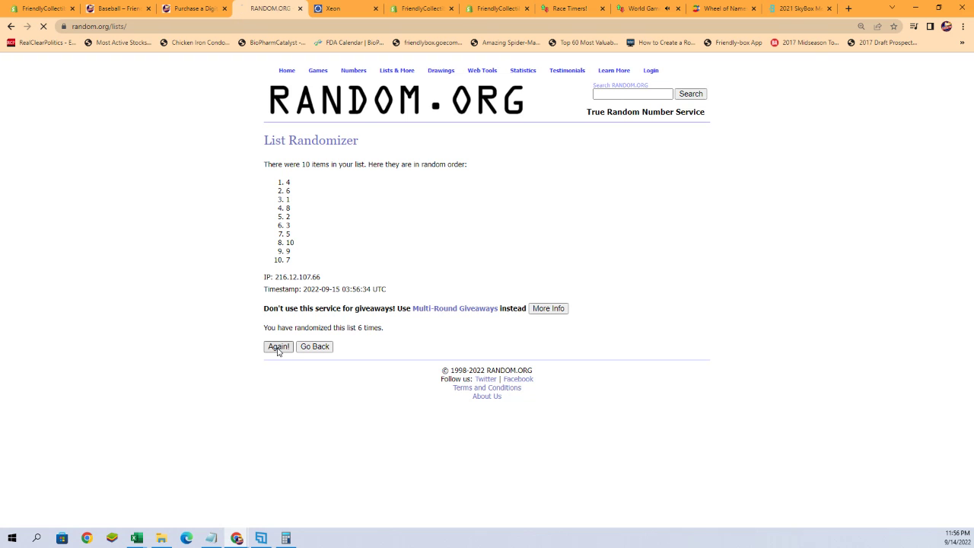